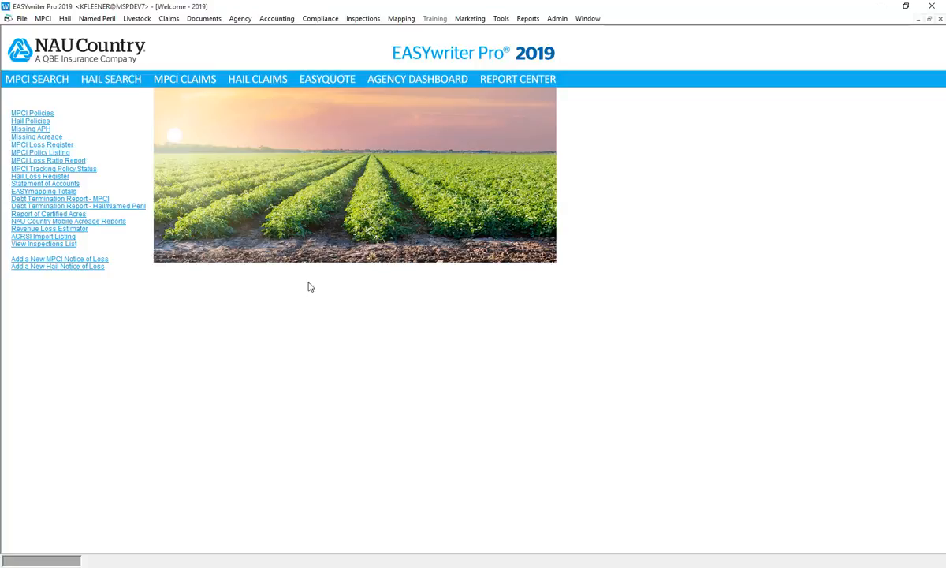
Step: Start a new livestock application and set its state to OK
left_click(135, 23)
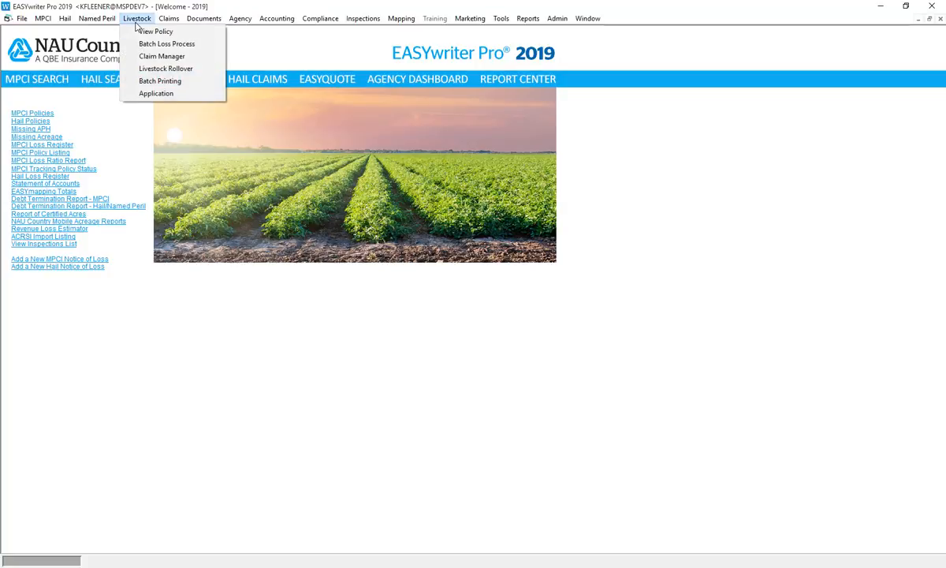
left_click(156, 94)
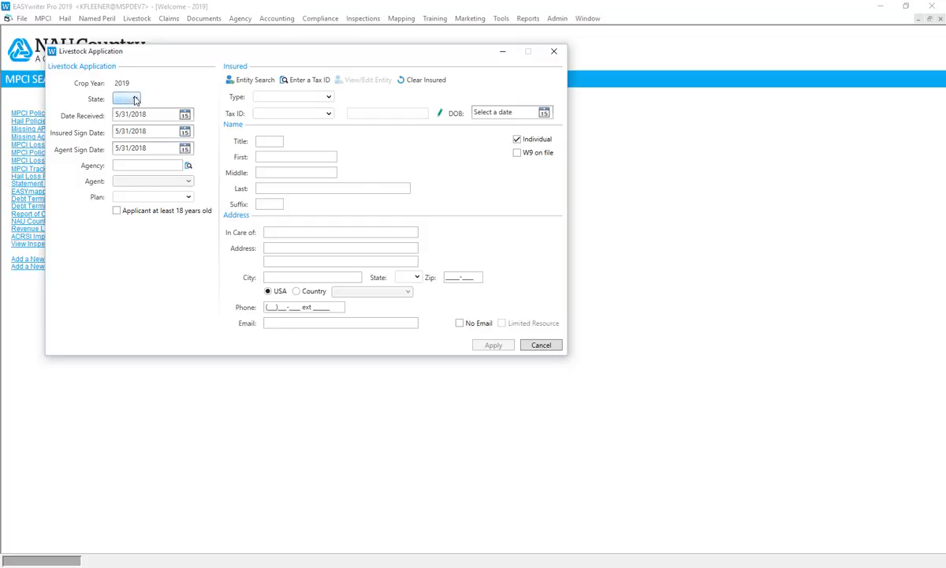
left_click(135, 100)
left_click(125, 256)
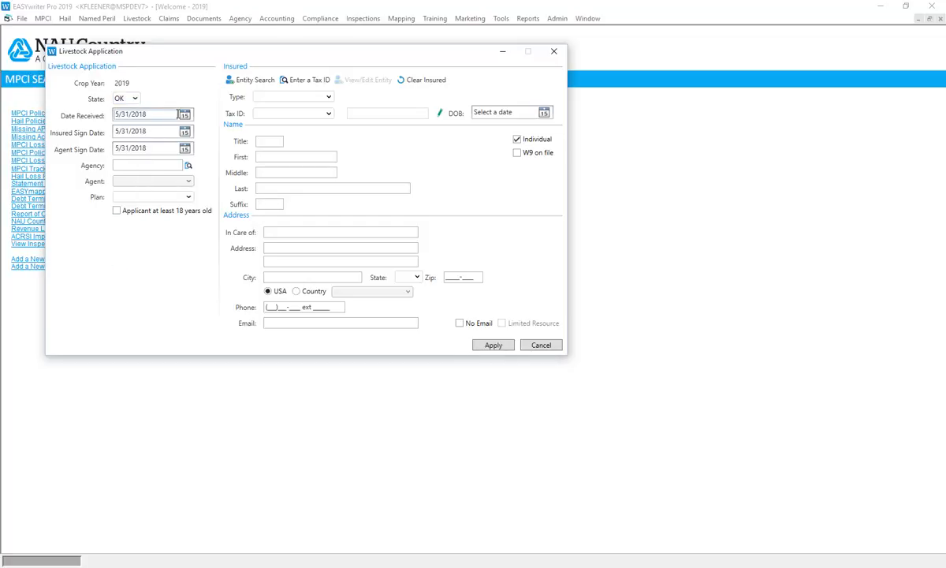
Step: Look up agency code 990000 and assign the NAU Country Insurance Company - Training agency to the application
left_click(188, 170)
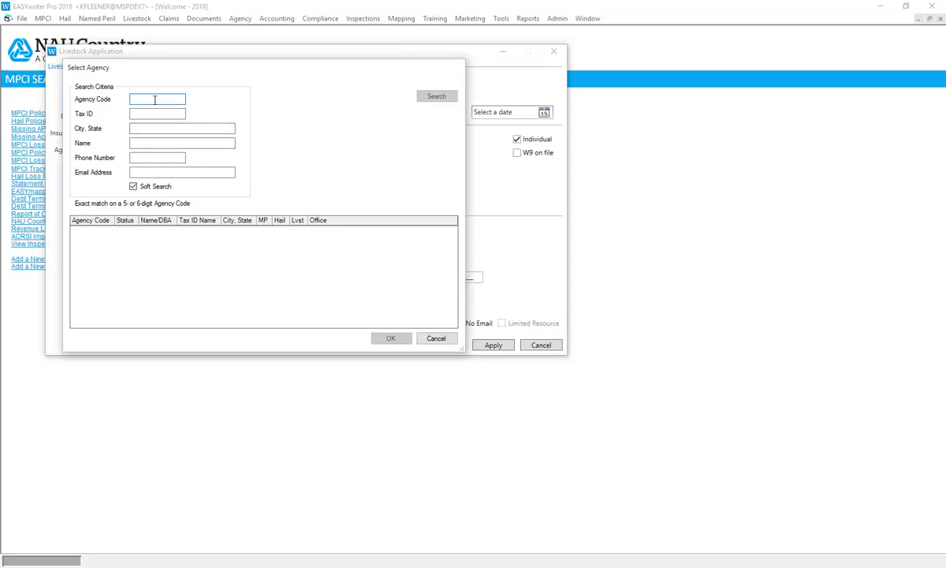
type("990000")
key("Return")
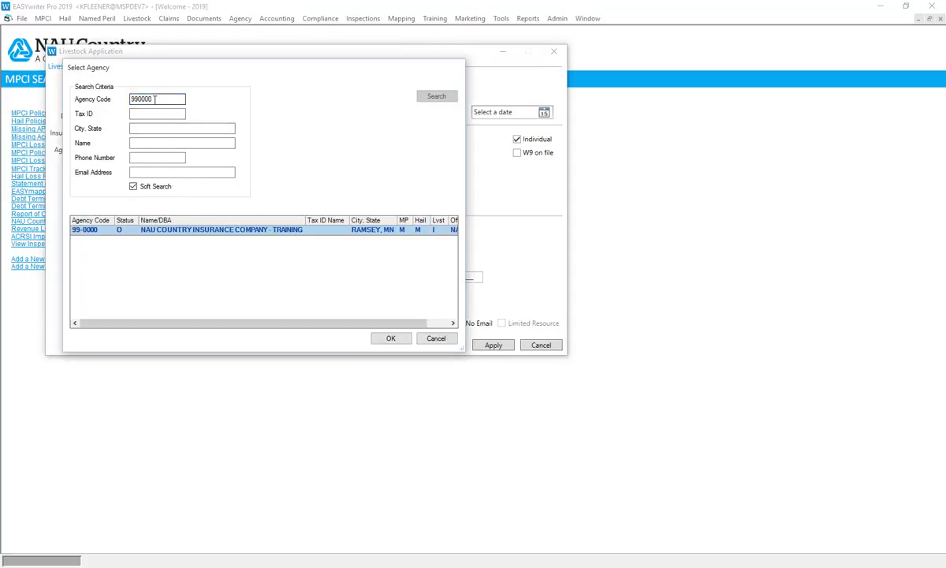
left_click(391, 340)
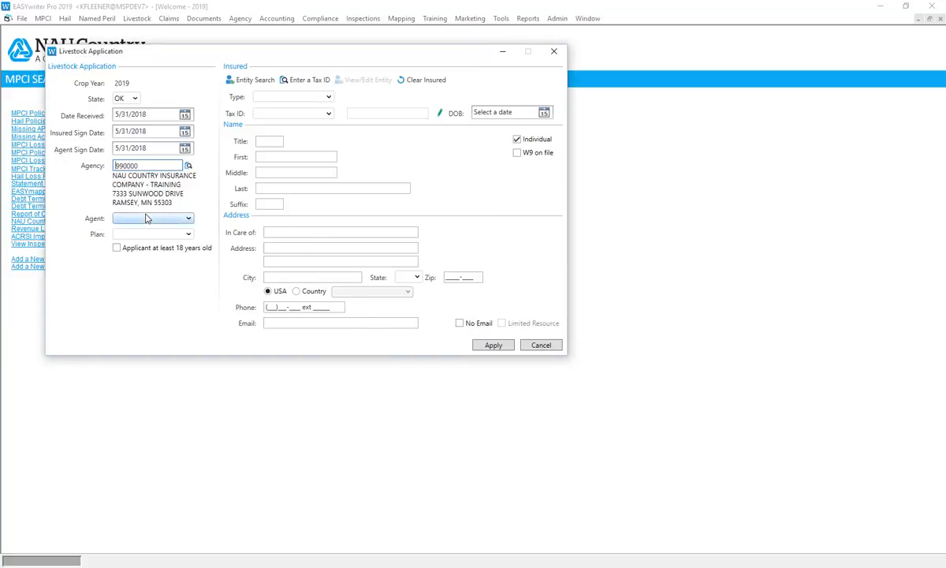
Step: Assign DEMO AGENT, choose the LGM plan, and mark the applicant as at least 18 years old
left_click(186, 219)
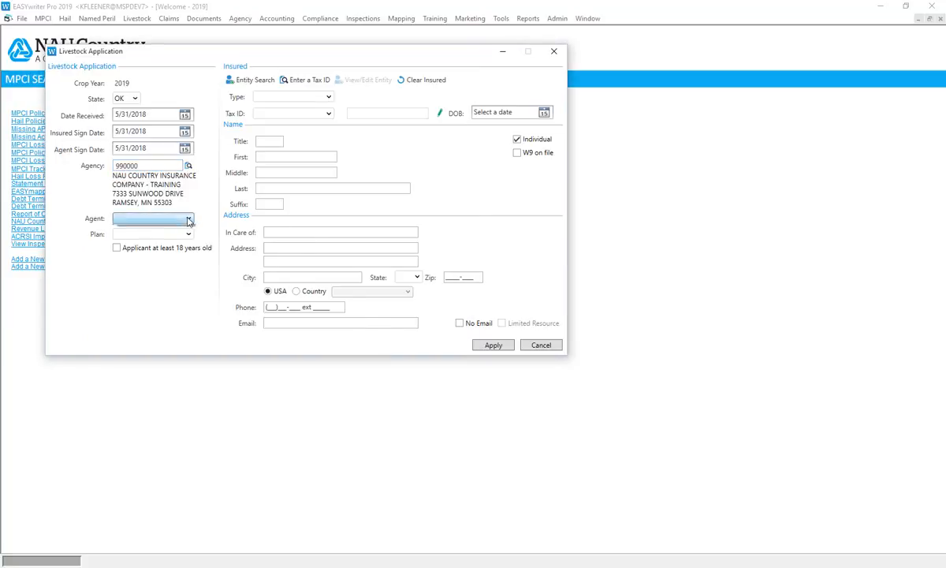
left_click(144, 233)
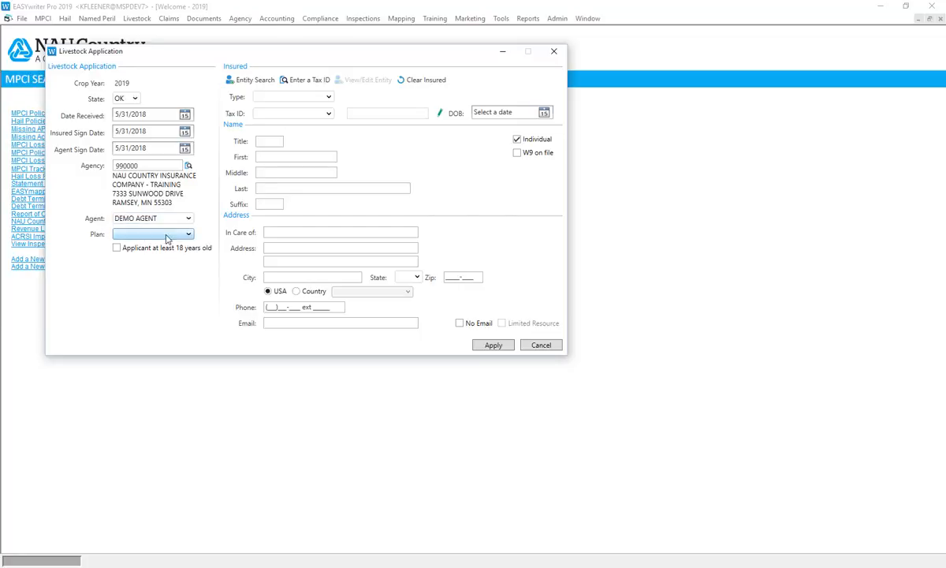
left_click(188, 237)
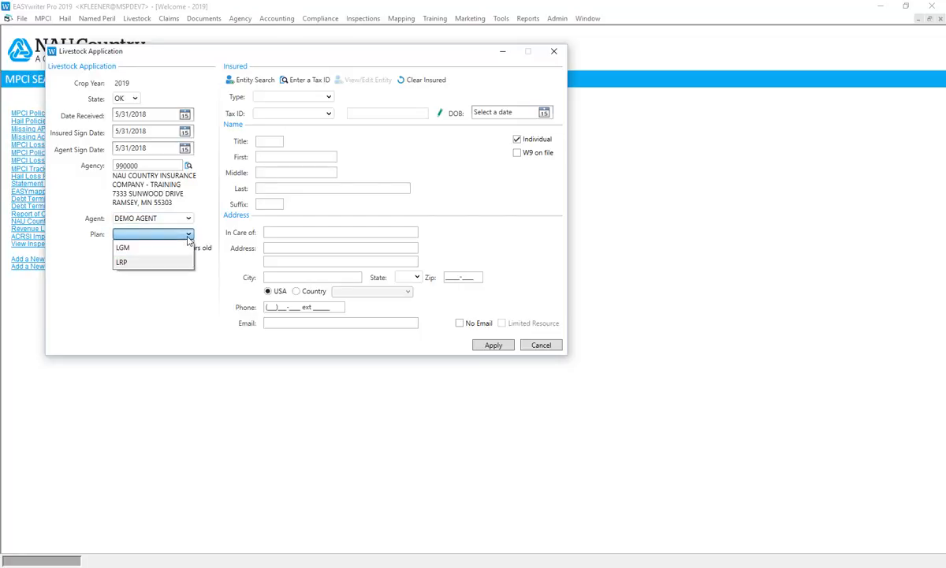
left_click(141, 248)
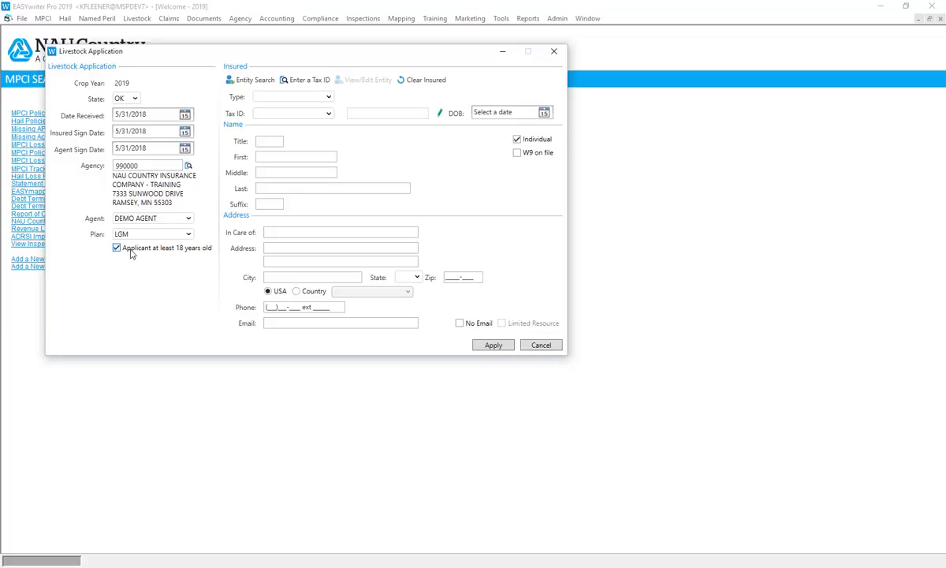
Step: Set the insured type to Individuals and fill in the insured from an entity search by partial tax ID
left_click(318, 98)
left_click(292, 108)
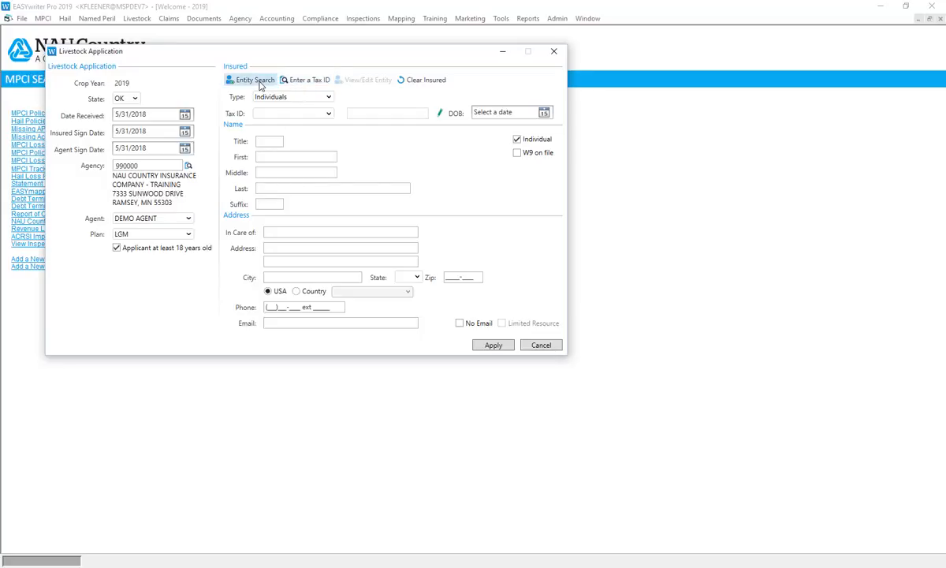
left_click(260, 82)
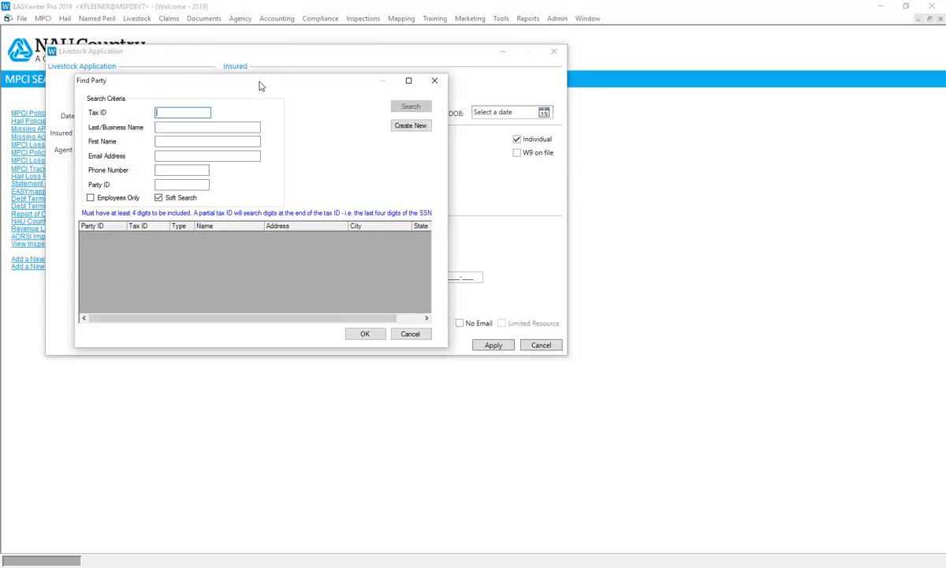
type("1111")
key("Return")
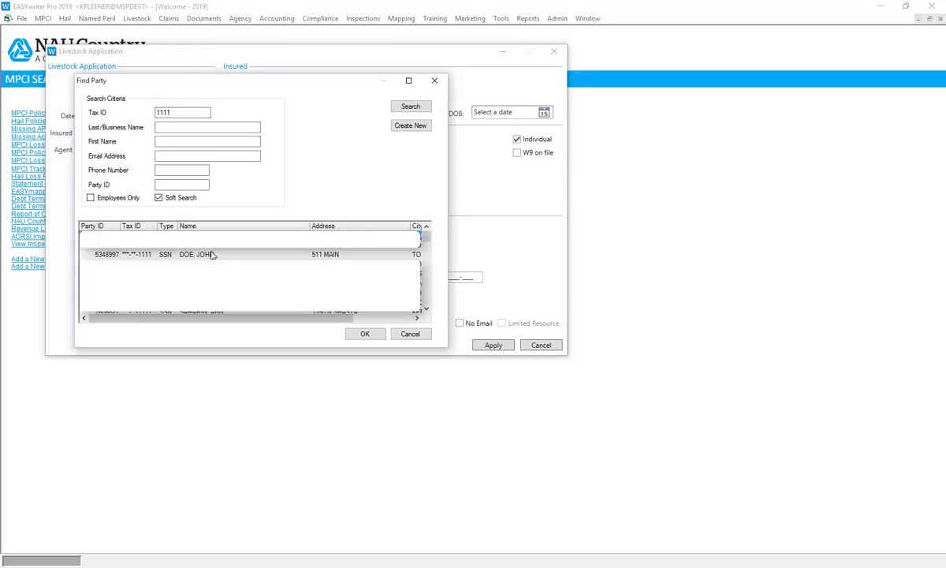
left_click(212, 254)
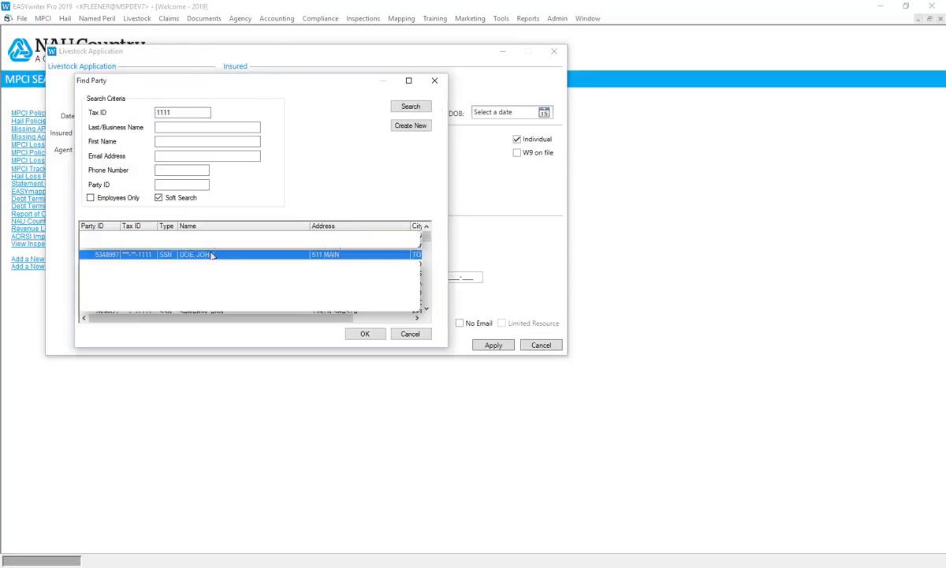
left_click(358, 335)
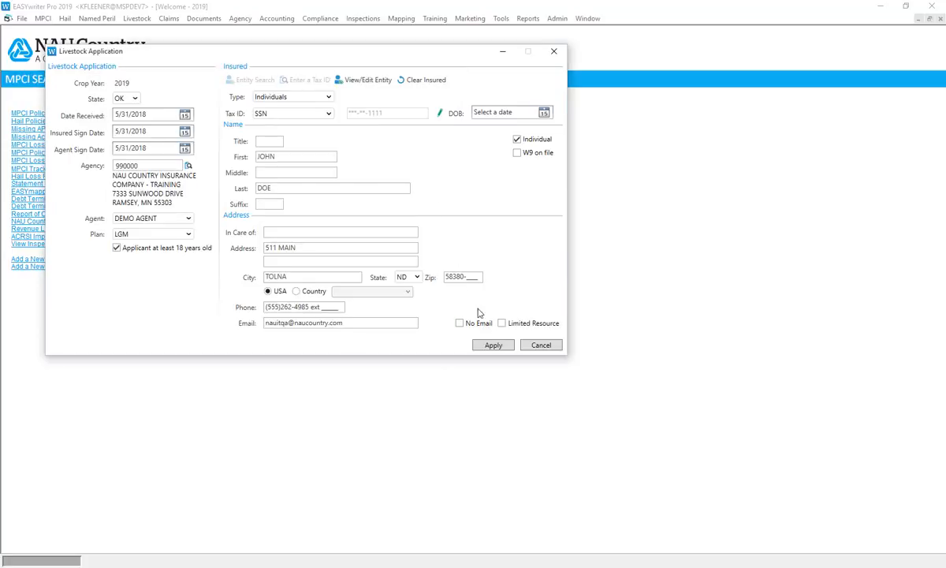
Step: Submit the livestock application and open the new policy for editing
left_click(492, 345)
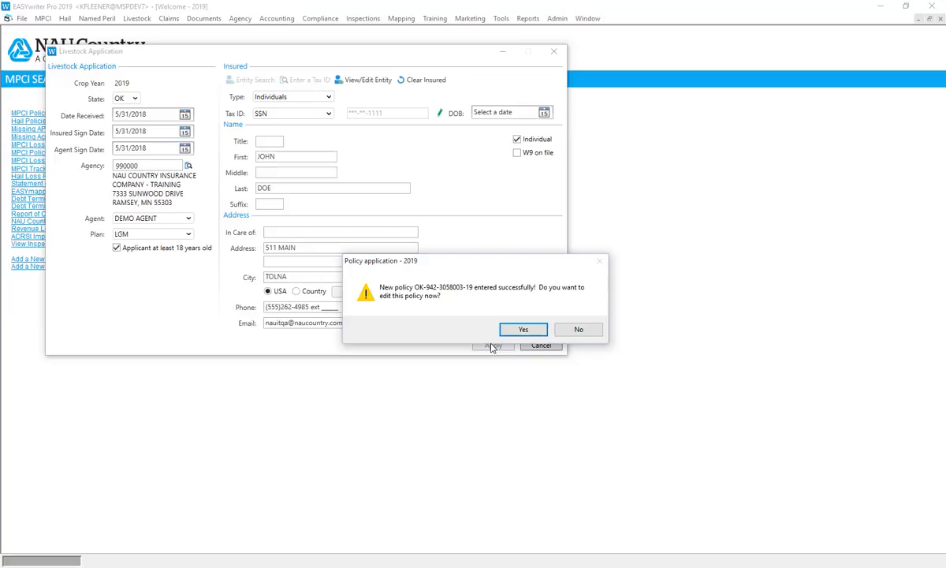
left_click(529, 330)
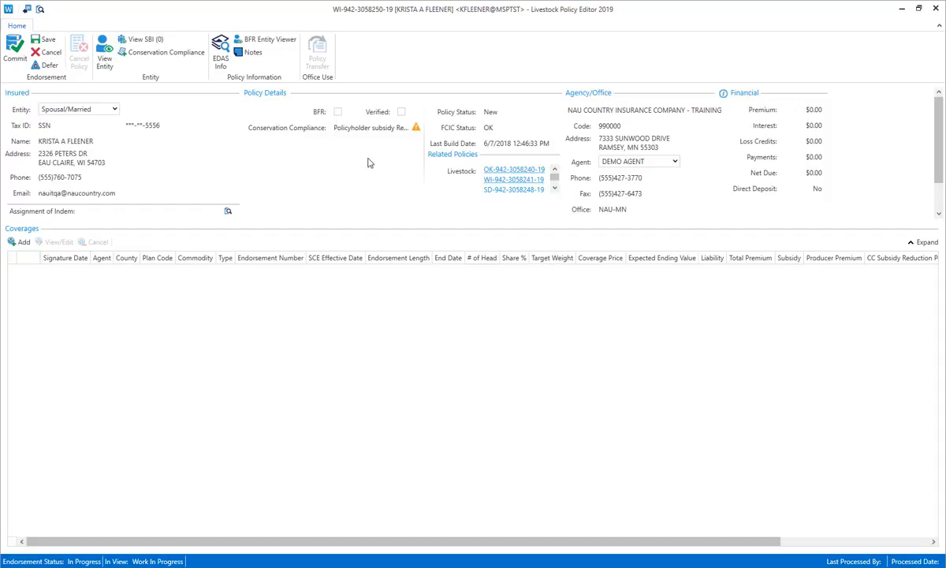
Step: Set the policy's compliance certification to A, Primary Producer And Sbis Are All New
scroll(352, 163, "down", 2)
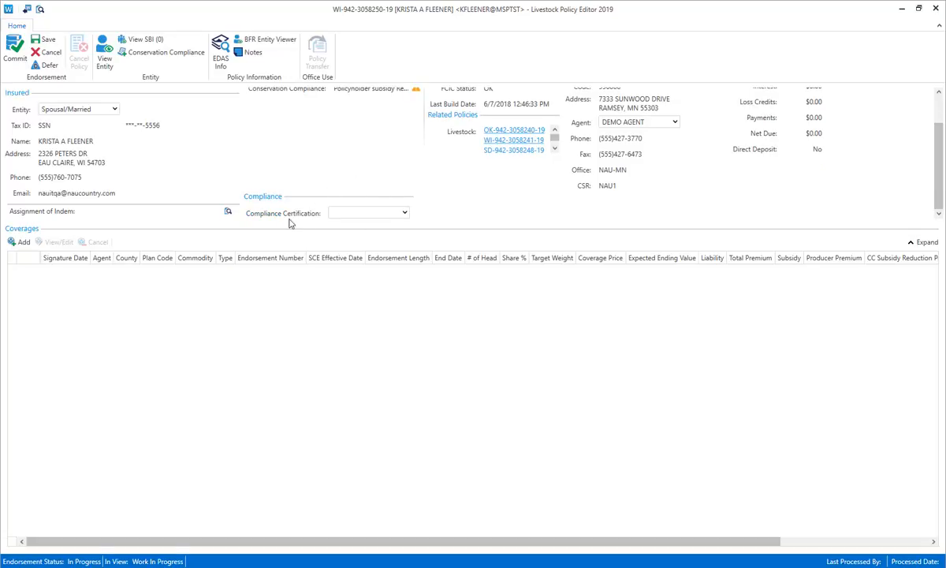
left_click(404, 214)
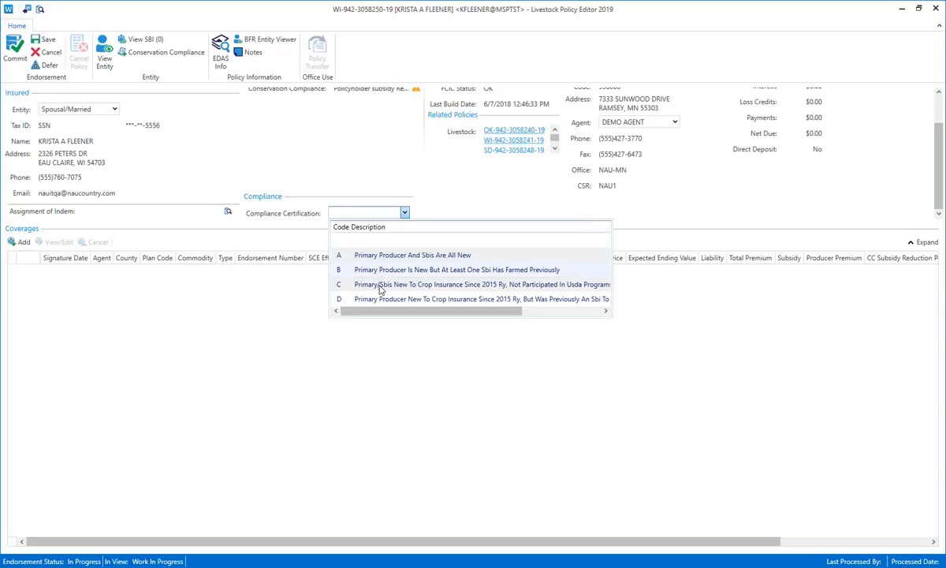
left_click(388, 256)
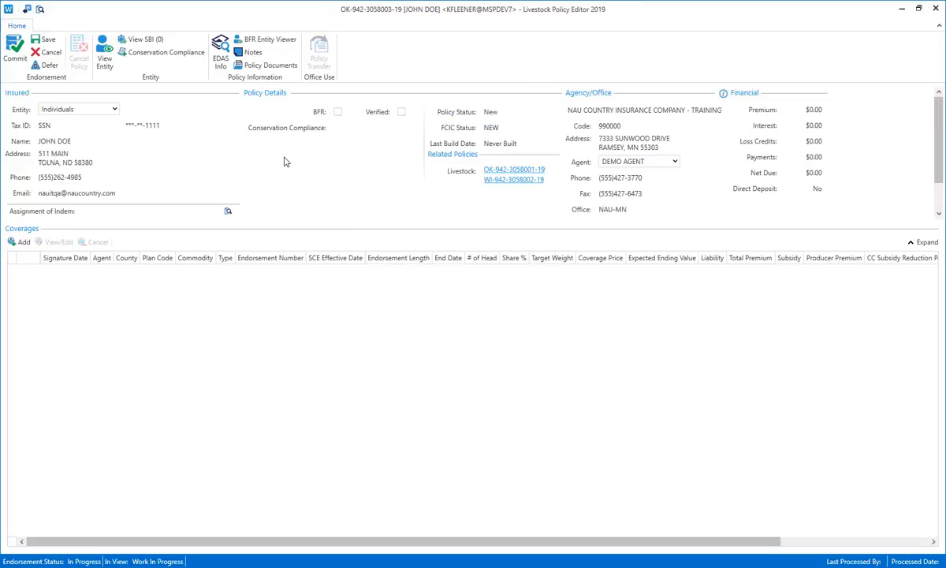
Step: Add a coverage to the policy for county 113 - Osage with commodity 0847 - Dairy Cattle
left_click(22, 244)
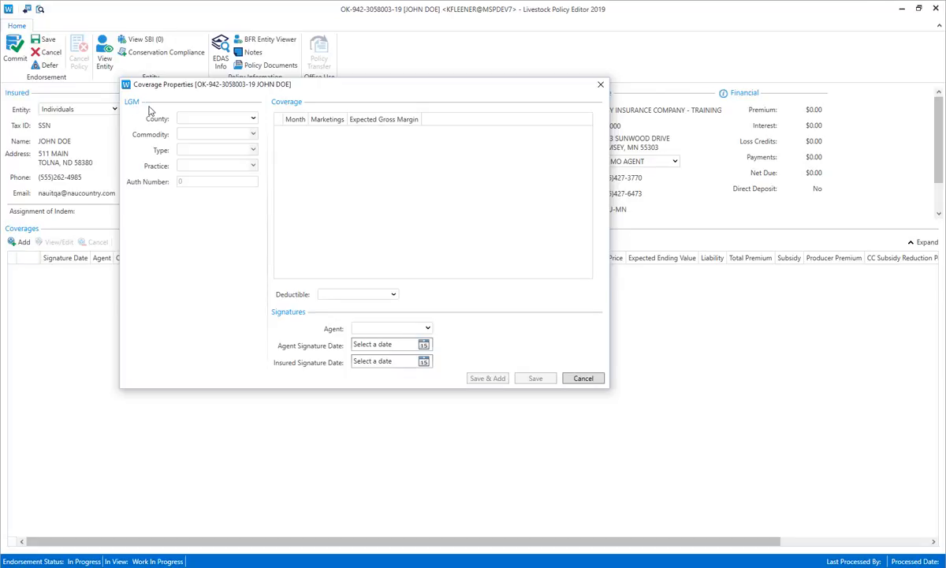
left_click(251, 118)
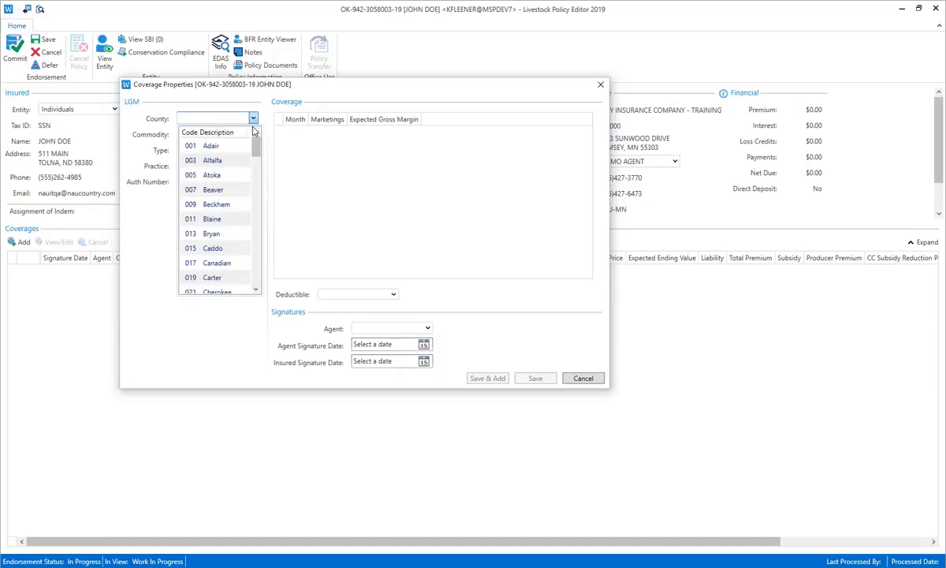
left_click_drag(255, 147, 252, 246)
left_click(213, 221)
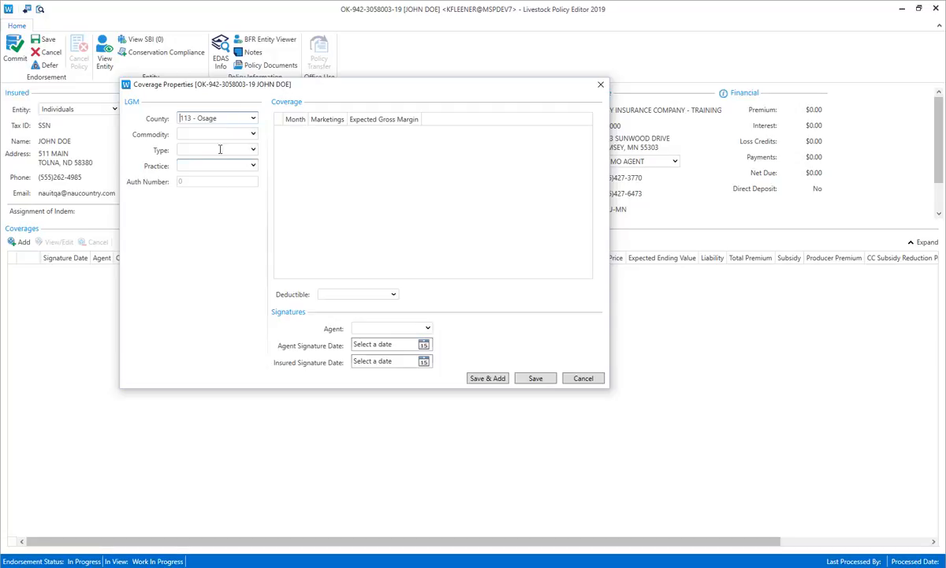
left_click(253, 134)
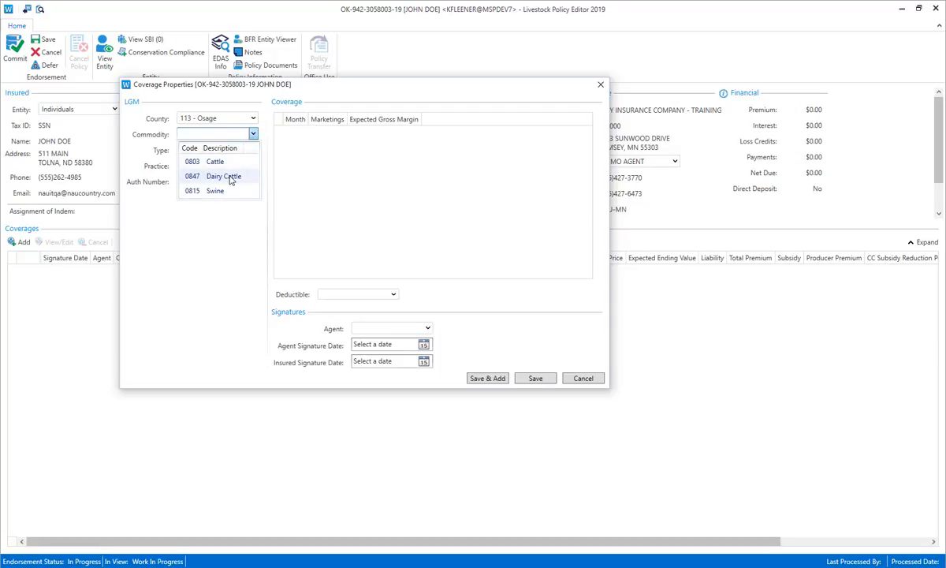
left_click(231, 177)
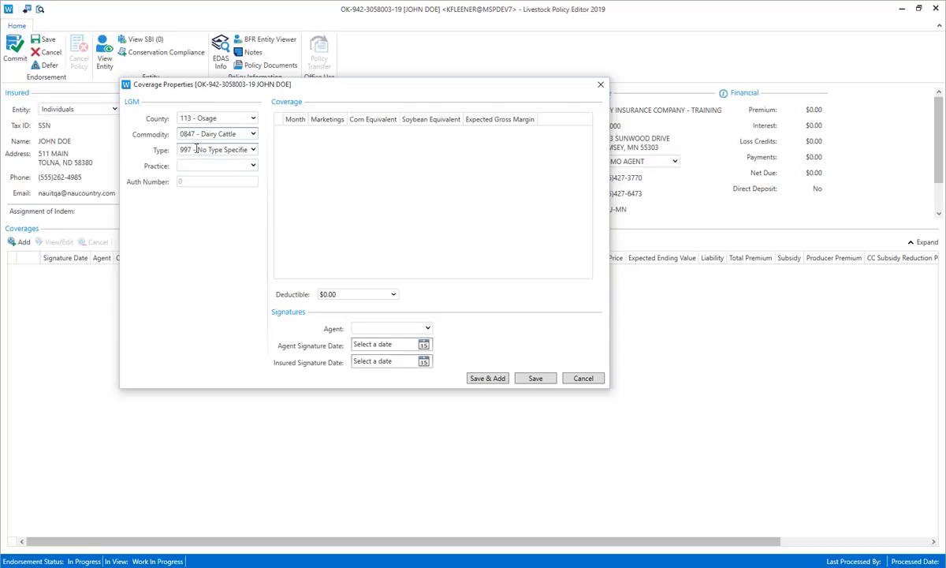
Step: Set the coverage to type 997 - No Type Specified and practice 906 - Jun. - Apr. Insurance Period, and save it
left_click(253, 151)
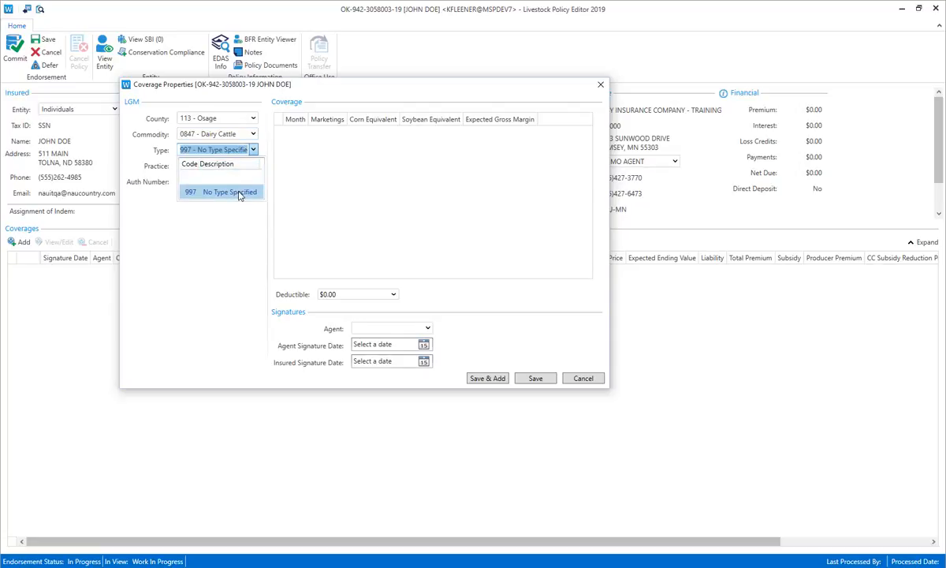
left_click(239, 194)
left_click(253, 166)
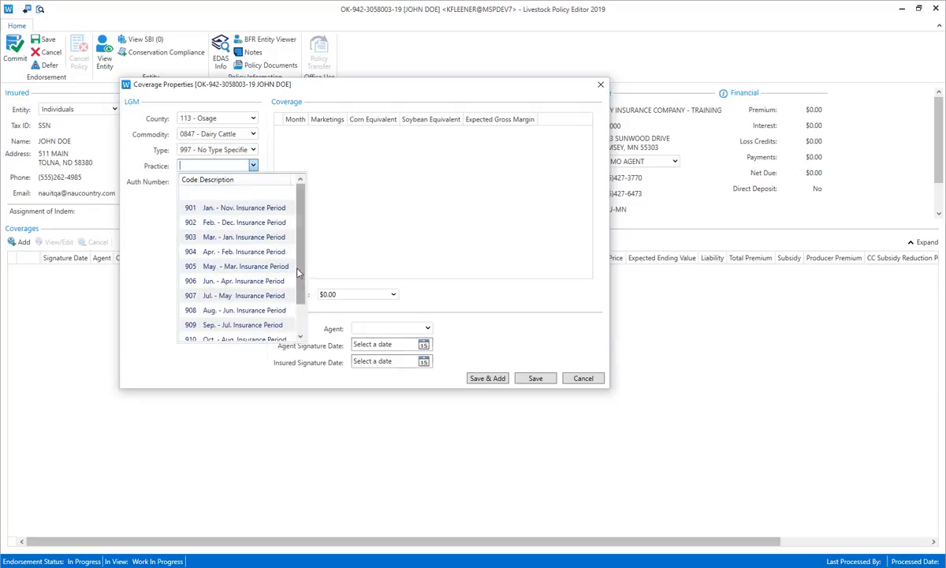
scroll(268, 268, "down", 1)
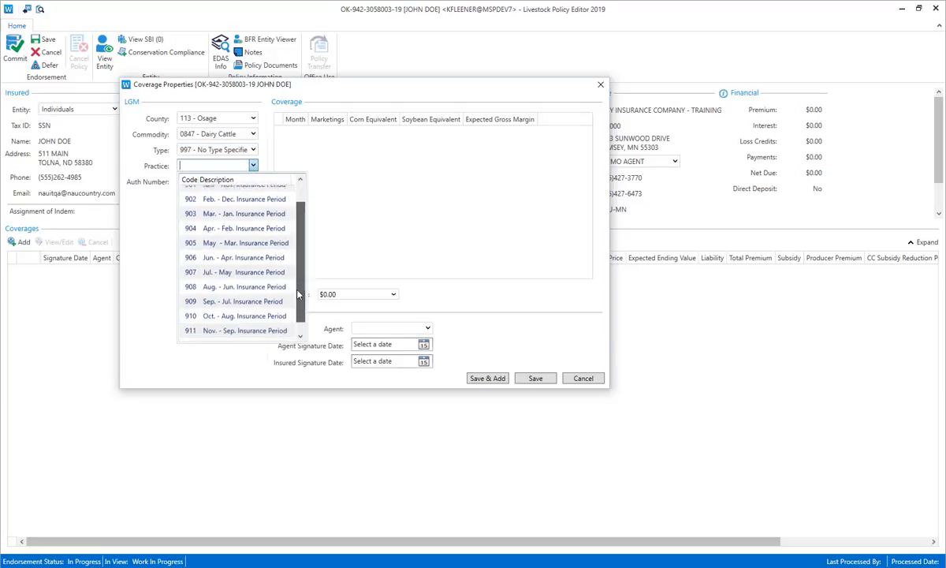
left_click(227, 257)
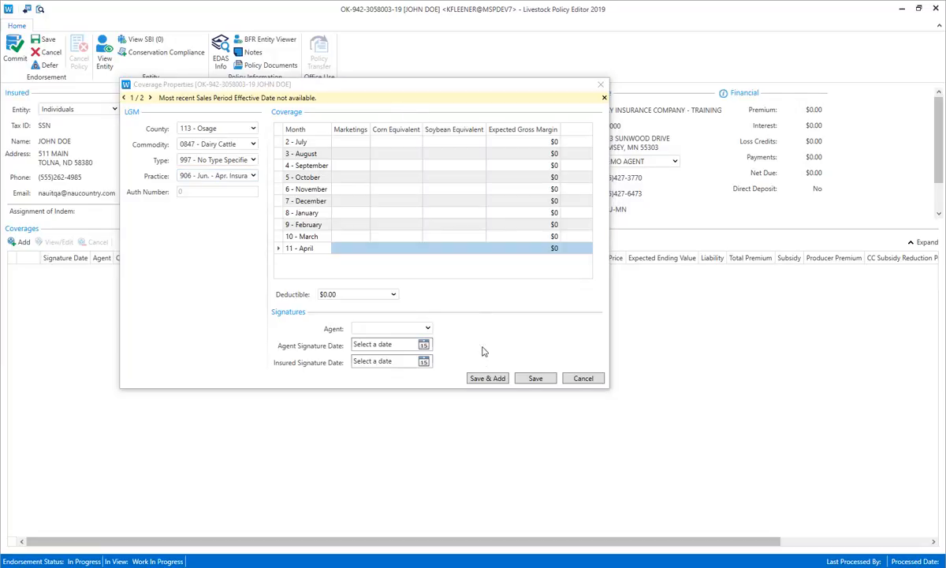
left_click(483, 379)
left_click(538, 379)
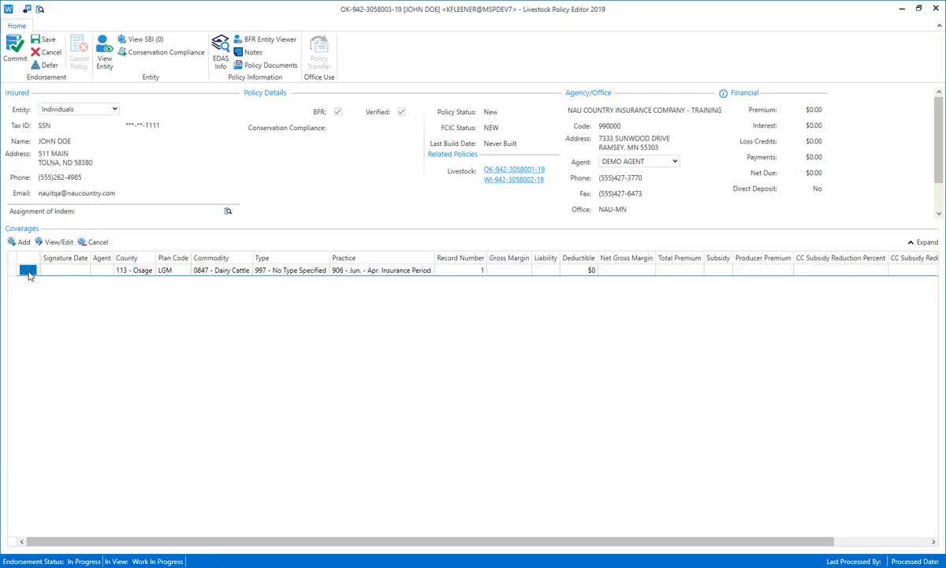
Step: Open the dairy cattle coverage for editing and enter marketings 10, corn equivalent 150.00000 and soybean equivalent 50.000000 for July, August and September
left_click(123, 270)
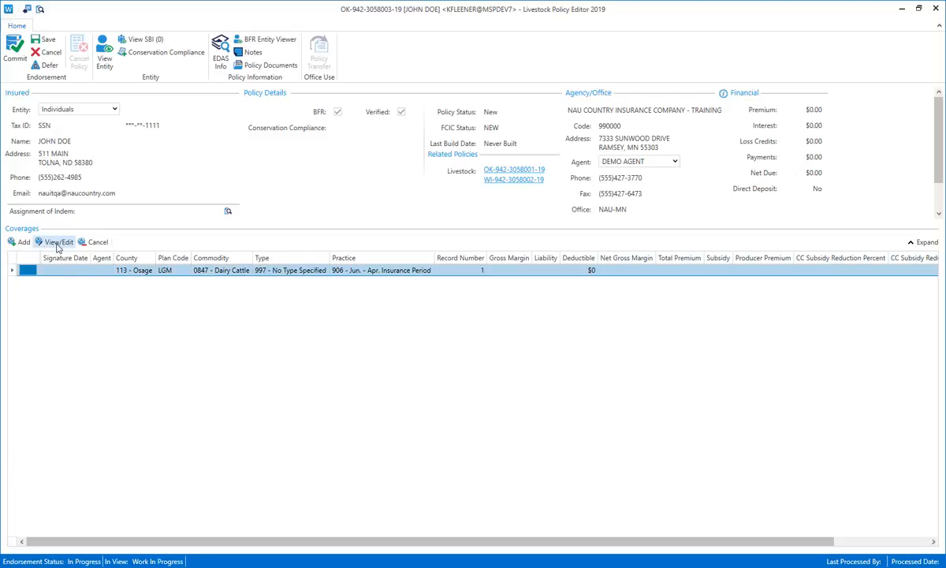
left_click(53, 245)
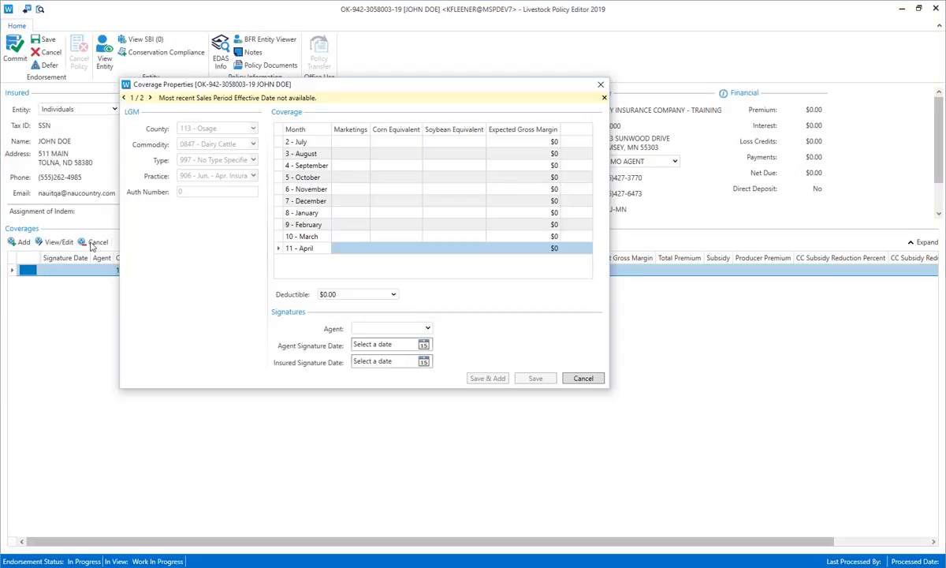
left_click(403, 143)
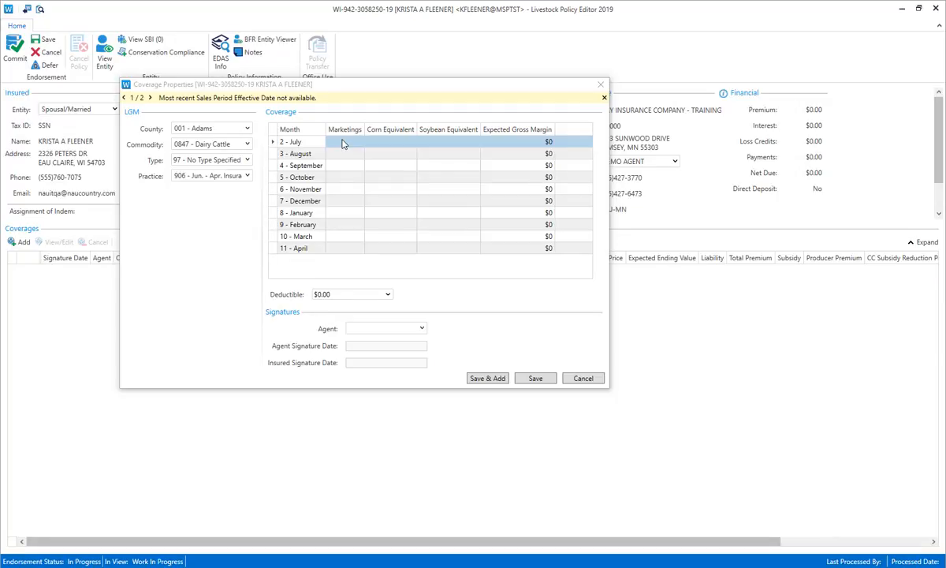
left_click(342, 144)
type("10\t150.00000\t50.000000 10\t150.00000\t50.000000 10\t150.00000\t50.000000")
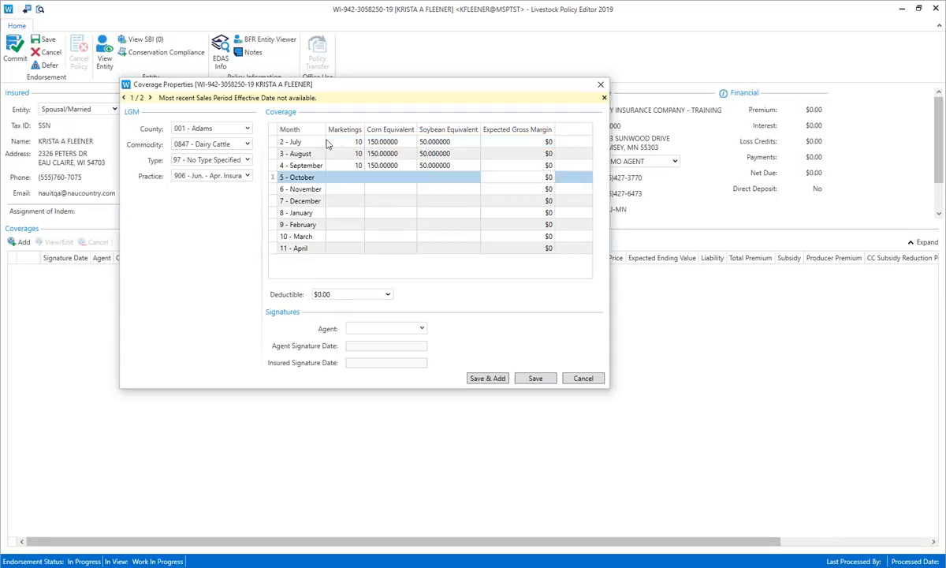
Step: Set the dairy cattle coverage's deductible to $0.90
left_click(388, 295)
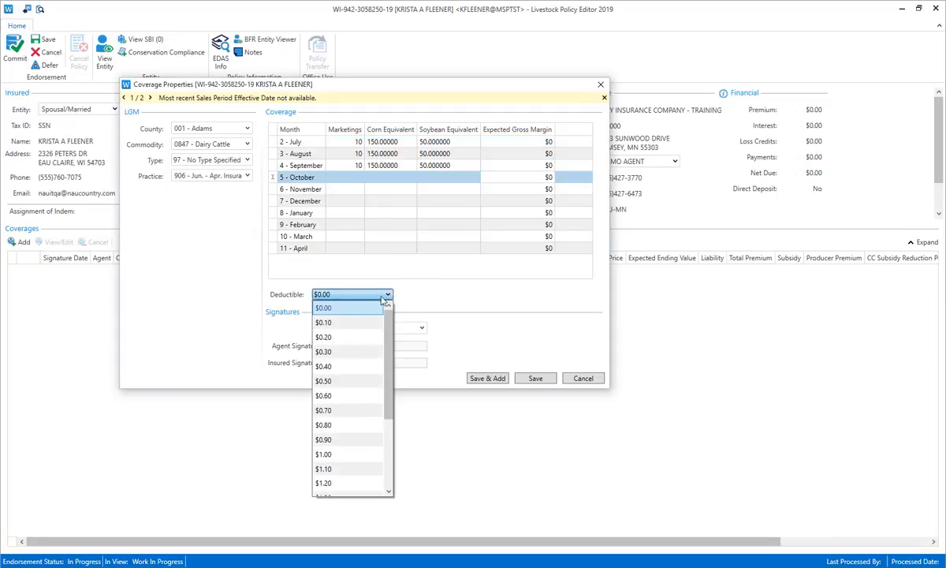
left_click(332, 441)
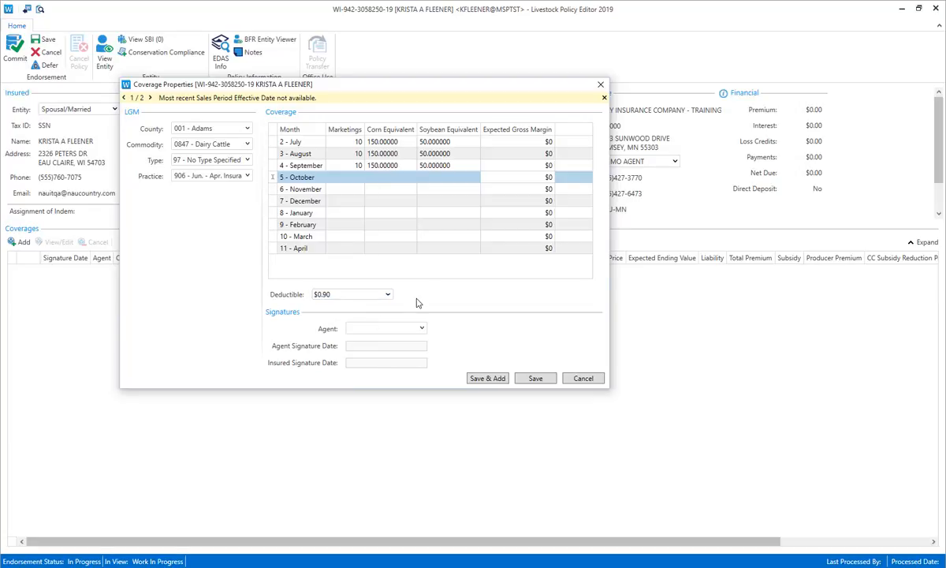
Step: Try assigning the second listed agent to the coverage and read the validation details for that choice
left_click(422, 329)
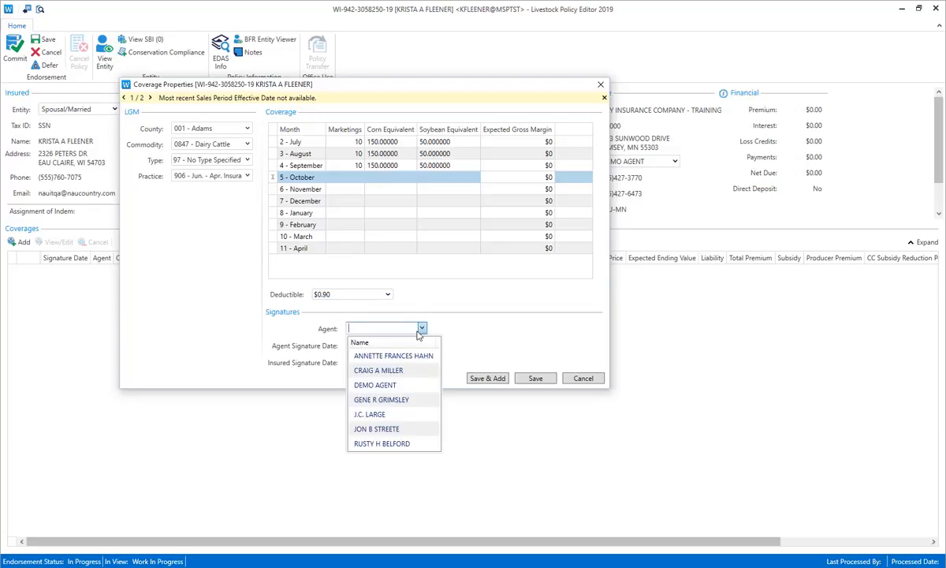
left_click(378, 370)
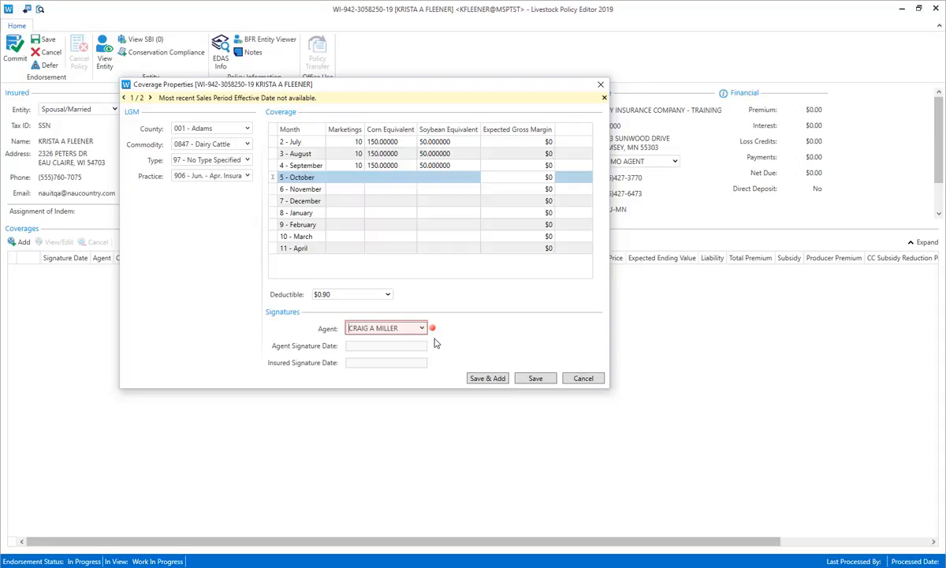
mouse_move(433, 332)
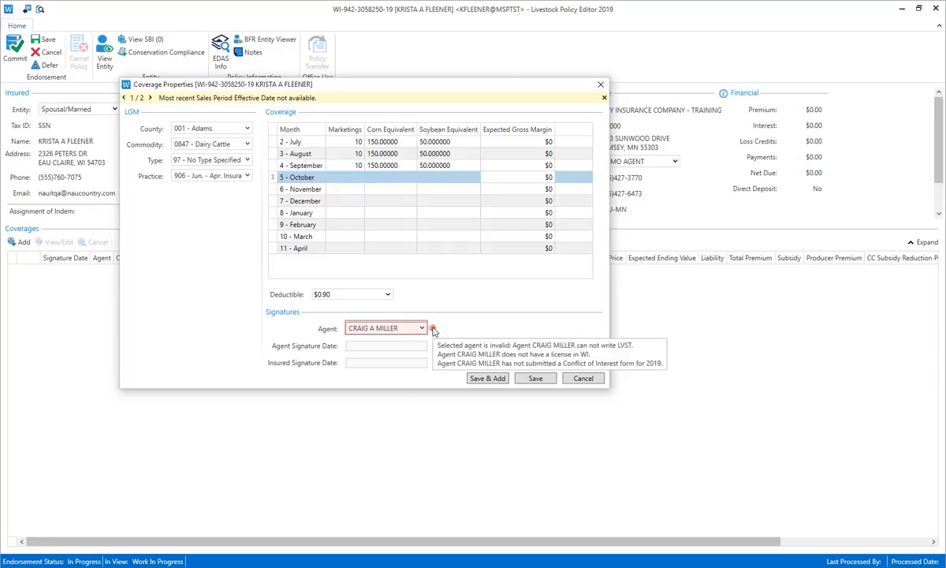
Step: Set the coverage's signing agent to DEMO AGENT and save the dairy cattle coverage
left_click(422, 329)
left_click(422, 329)
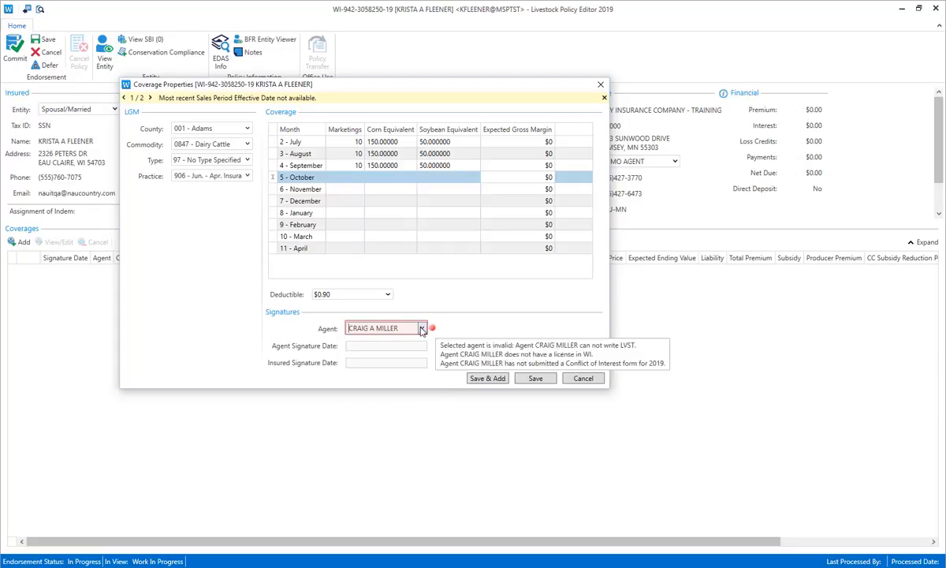
left_click(422, 329)
left_click(385, 385)
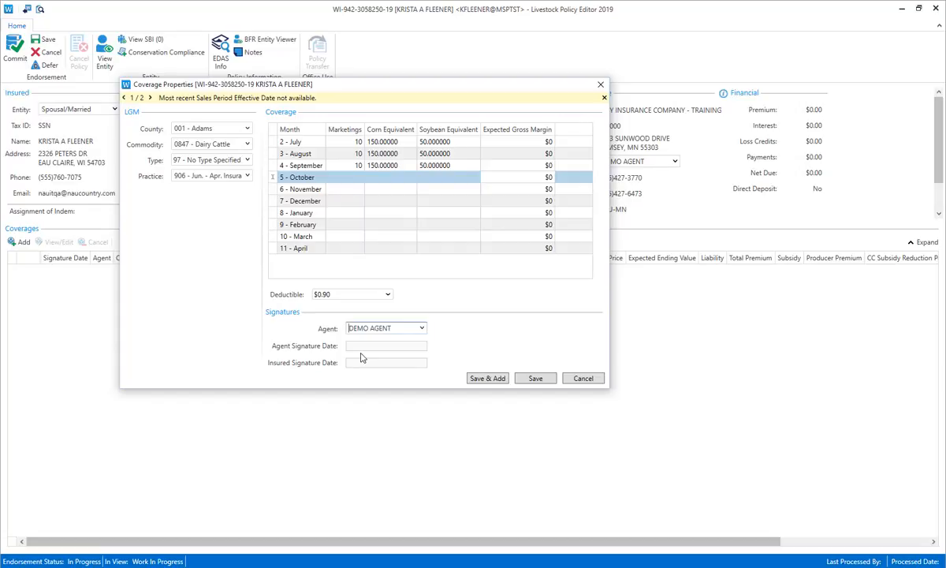
left_click(535, 379)
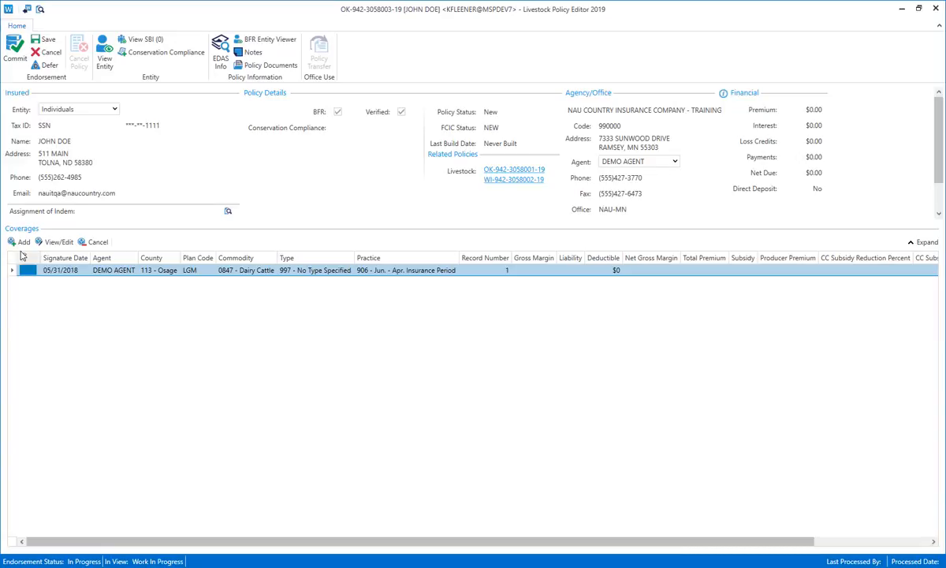
Step: Add another coverage to the policy for county 113 - Osage with commodity 0803 - Cattle
left_click(21, 242)
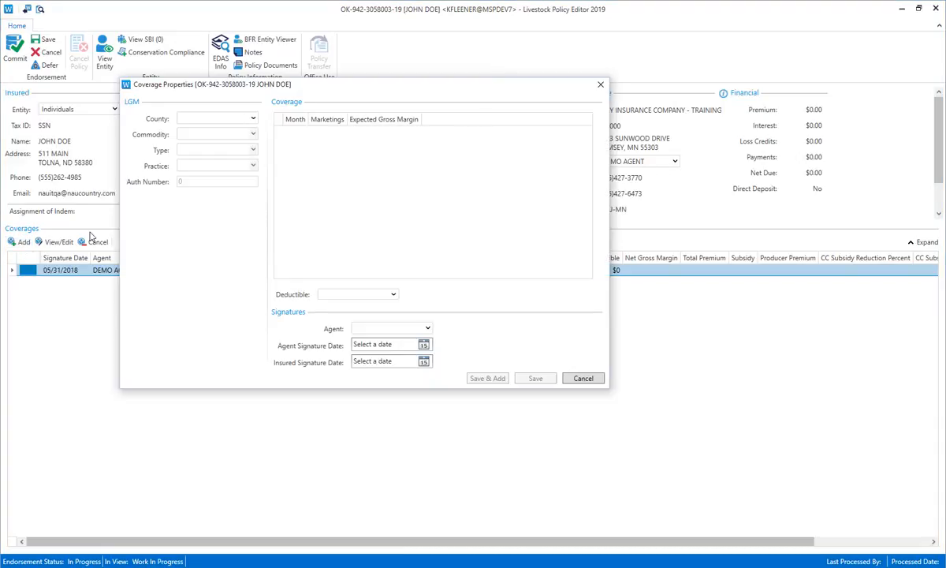
left_click(253, 119)
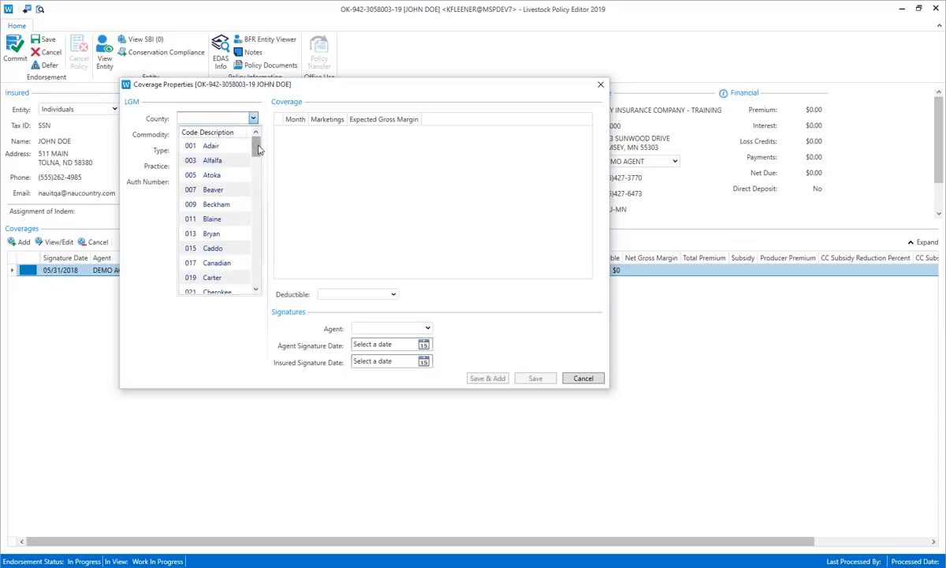
scroll(229, 197, "down", 18)
left_click(215, 169)
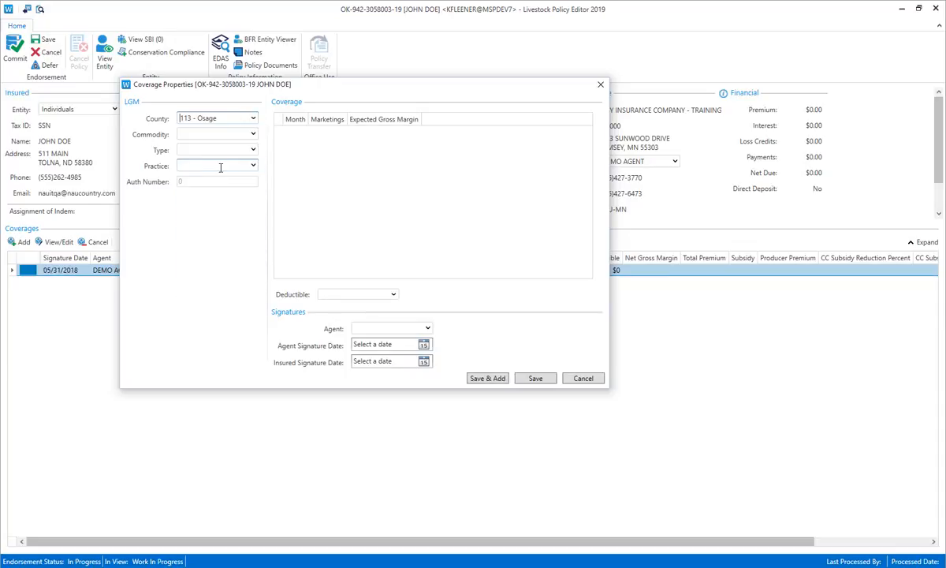
left_click(253, 136)
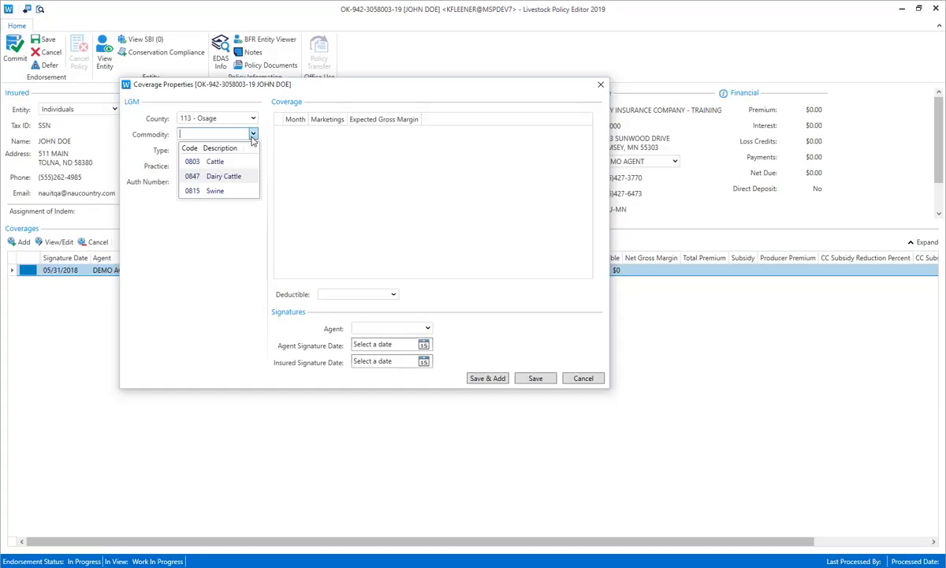
left_click(228, 161)
Step: Set the cattle coverage to type 807 - Calf Finishing and practice 906 - June - Apr. Insurance Period, and save it
left_click(253, 151)
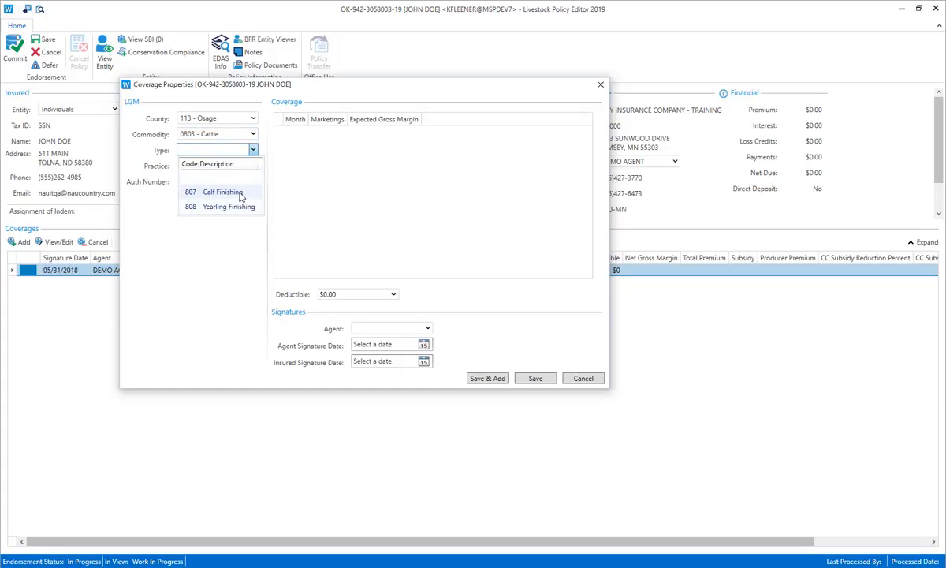
left_click(227, 191)
left_click(253, 166)
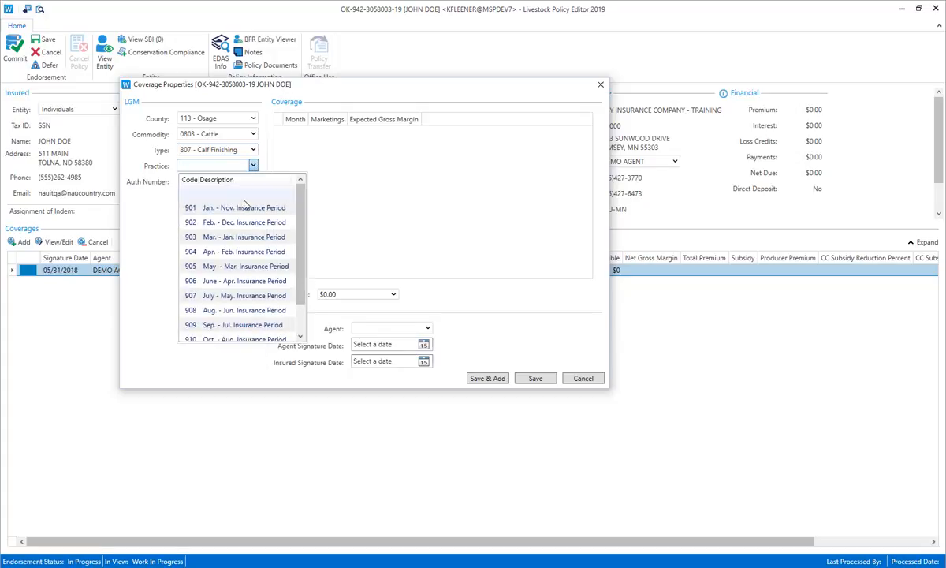
left_click(237, 282)
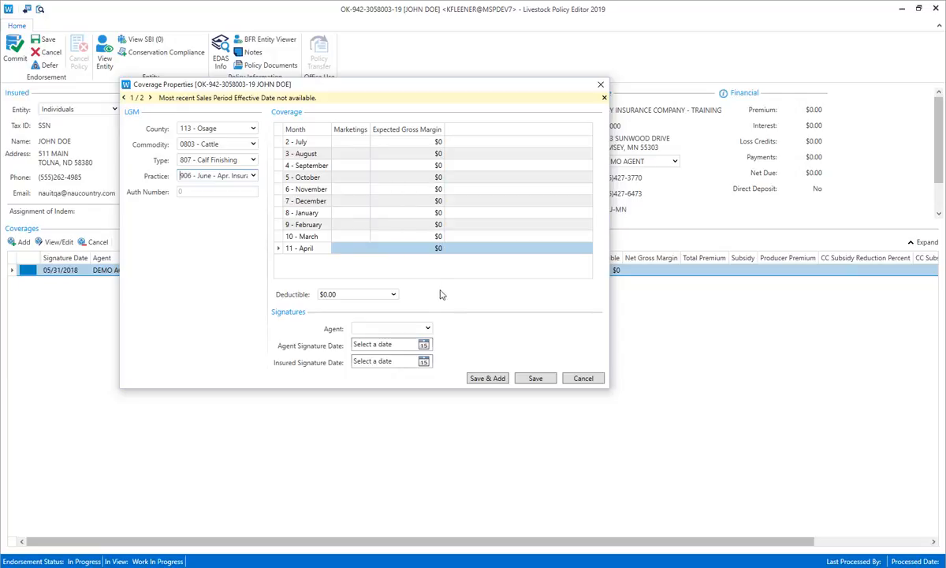
left_click(536, 379)
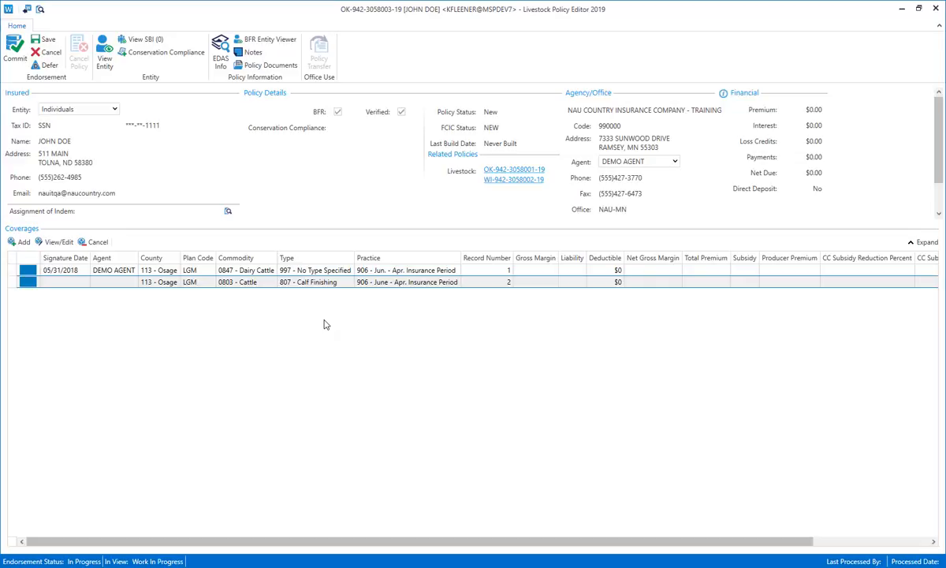